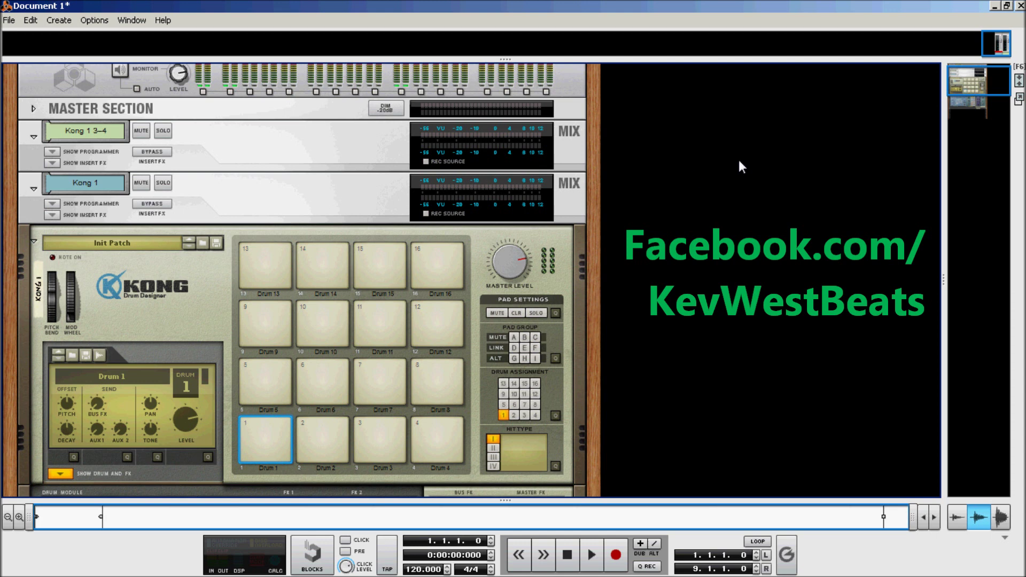
Load a PM Bass Drum module onto Kong's pad 1
drag(964, 88, 964, 102)
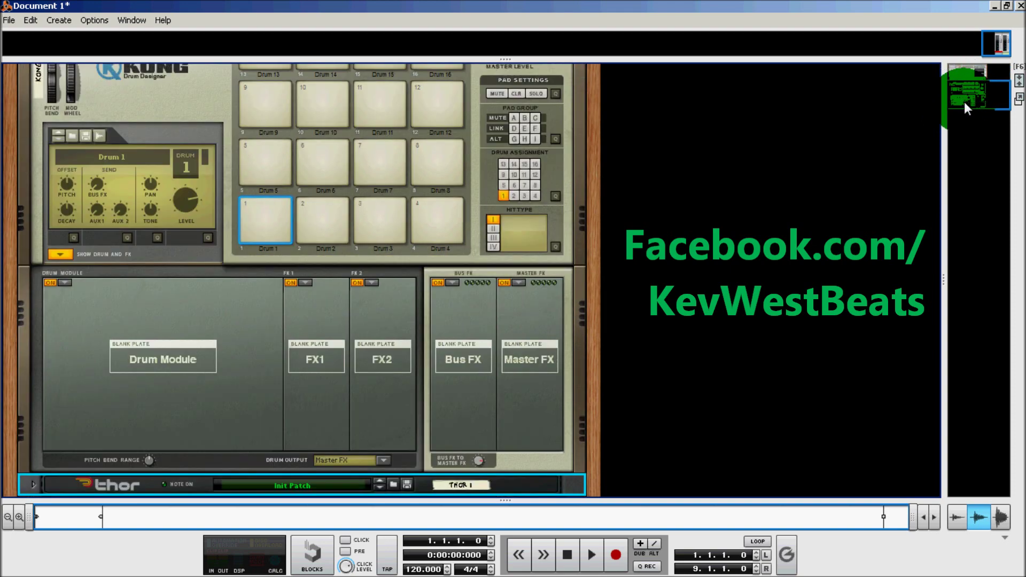
click(462, 165)
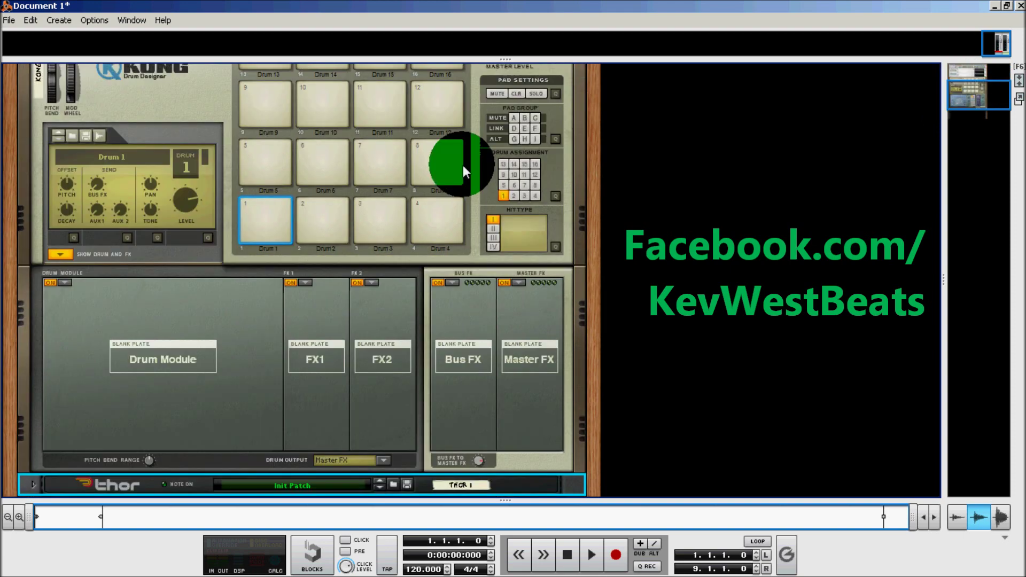
drag(462, 166, 105, 344)
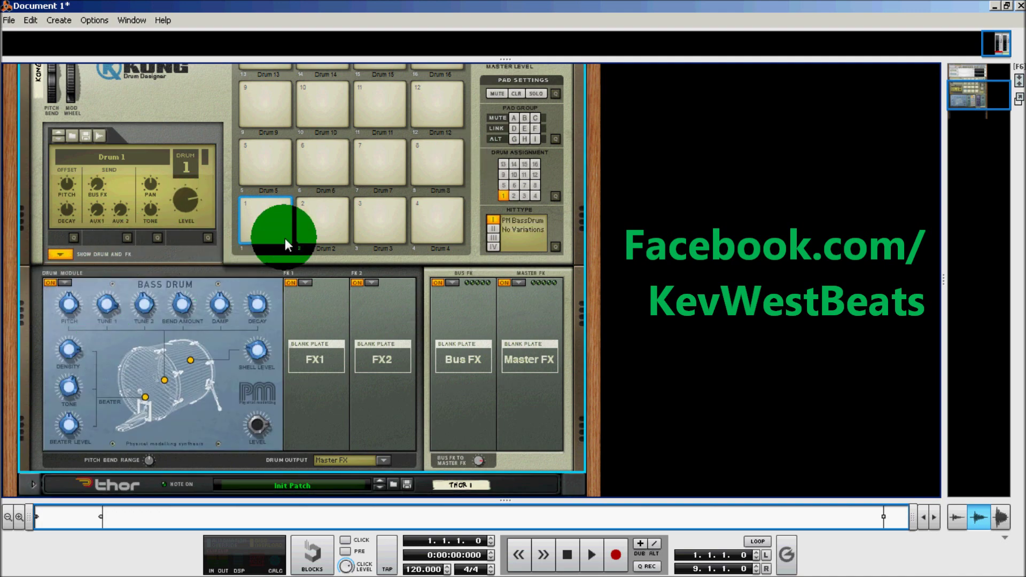
Select pad 2 and load a PM Snare Drum module onto it
click(322, 215)
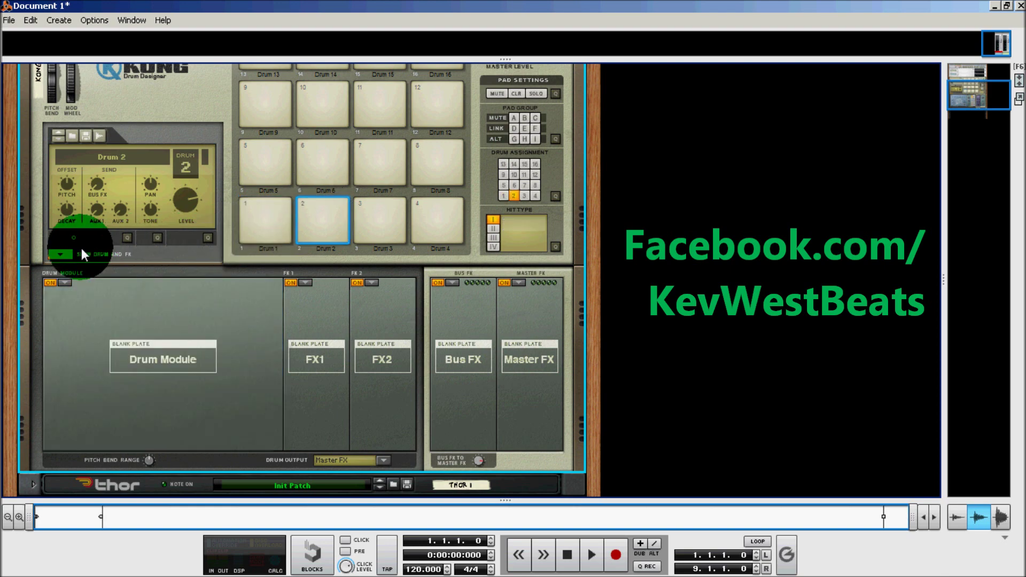
drag(65, 281, 111, 352)
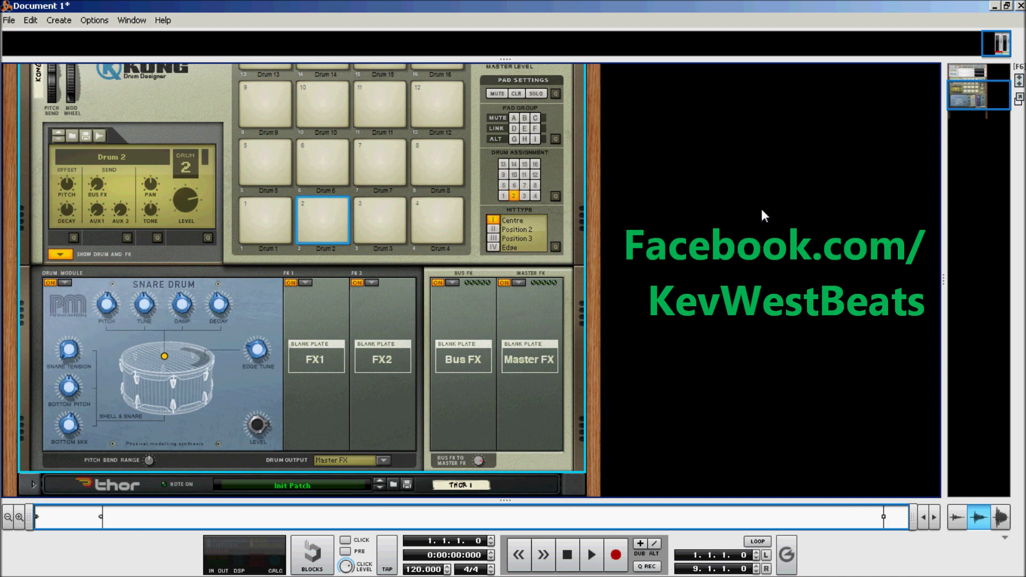
click(982, 102)
drag(986, 98, 989, 89)
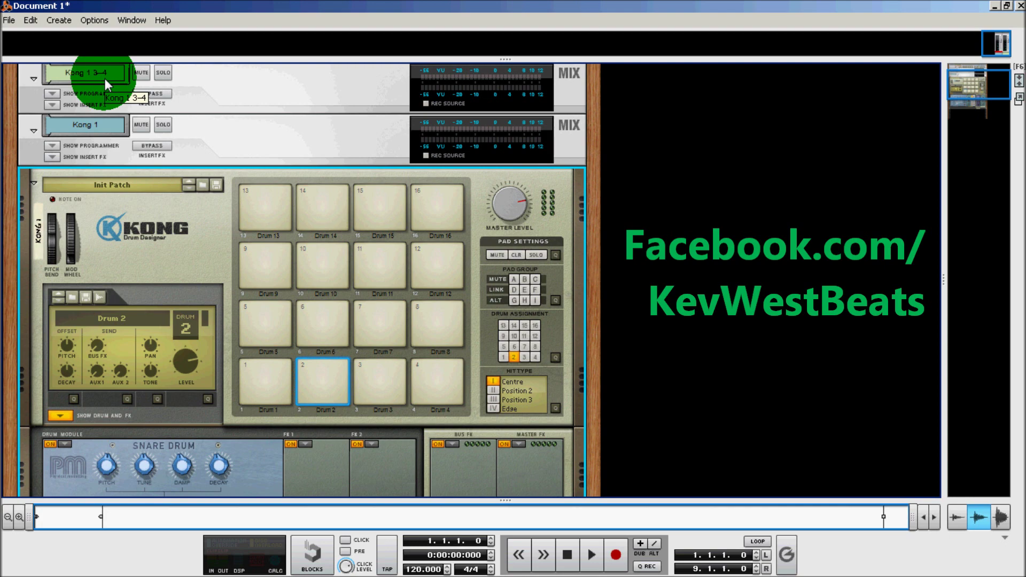
key(Tab)
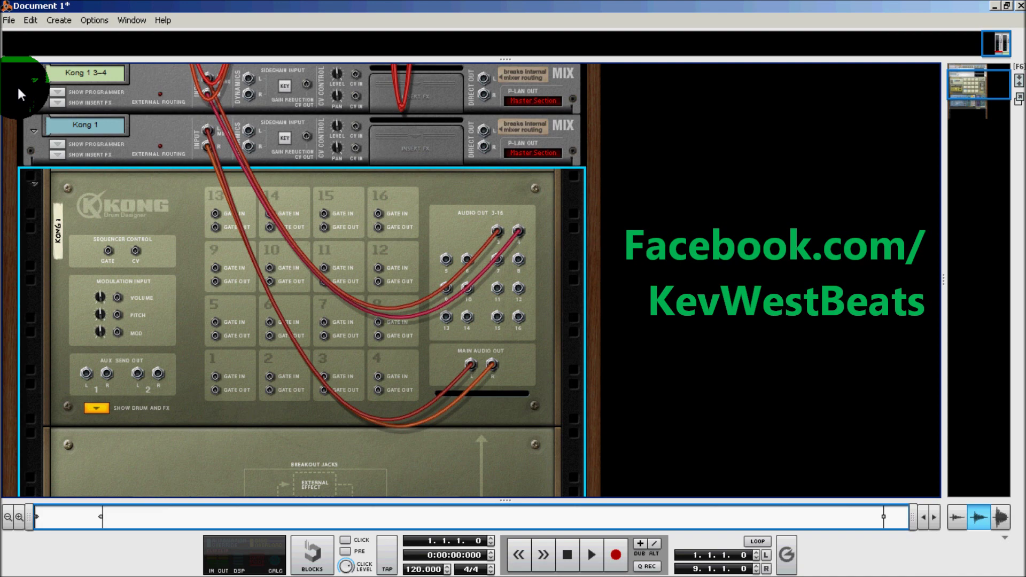
key(Tab)
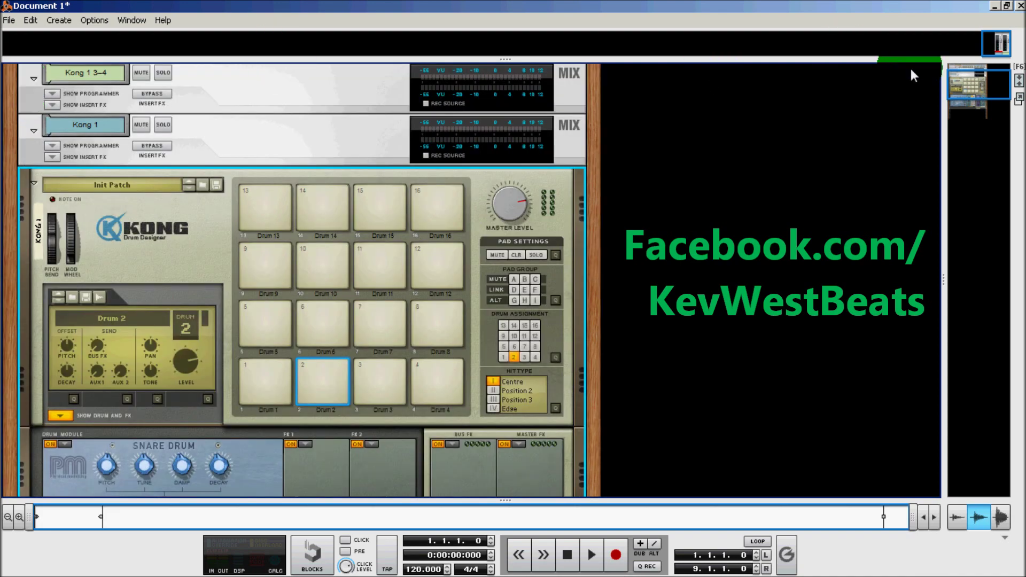
drag(991, 80, 993, 89)
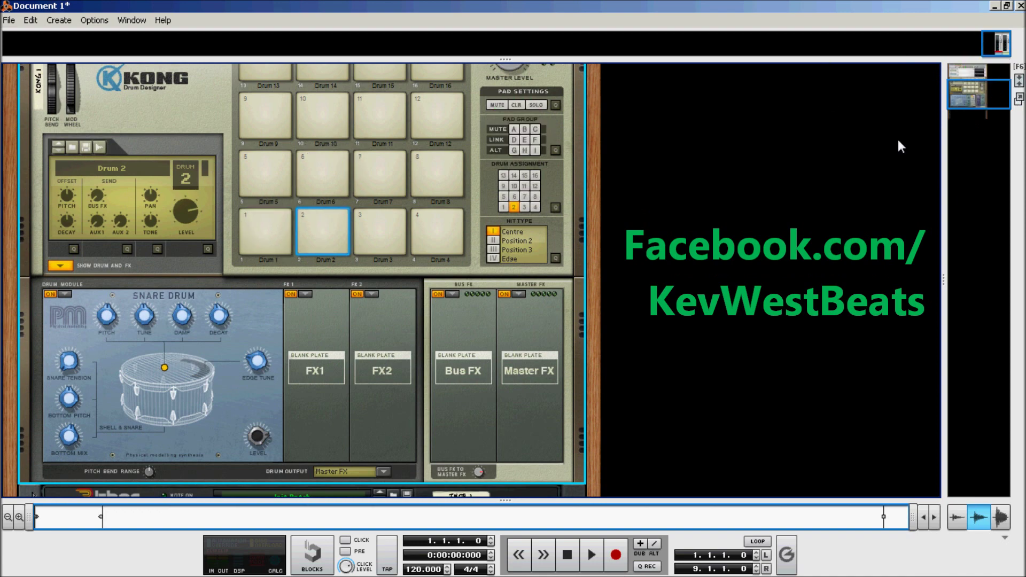
click(970, 70)
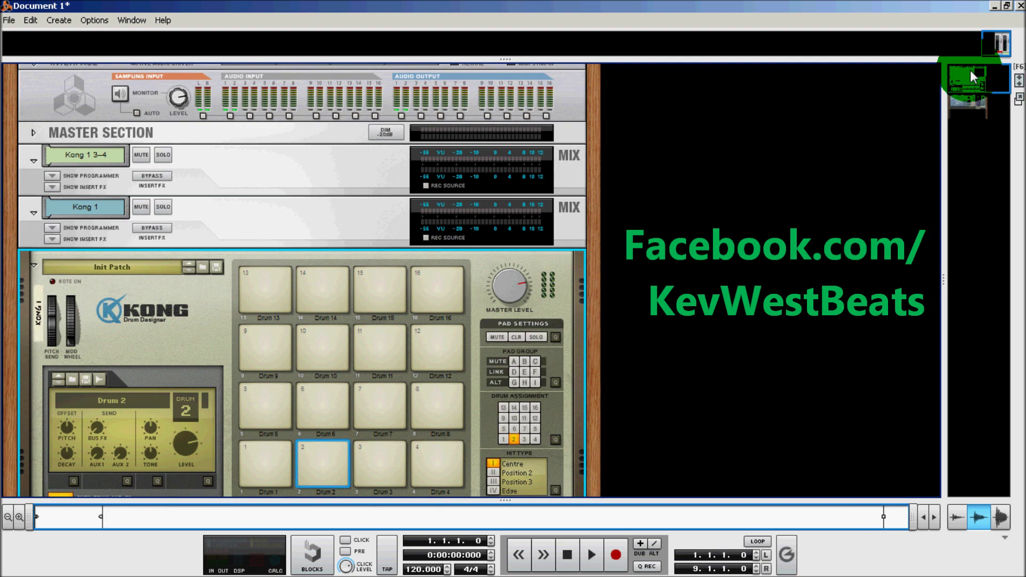
Change the pad 2 snare's drum output from Master FX to Output 3-4
drag(964, 76, 961, 97)
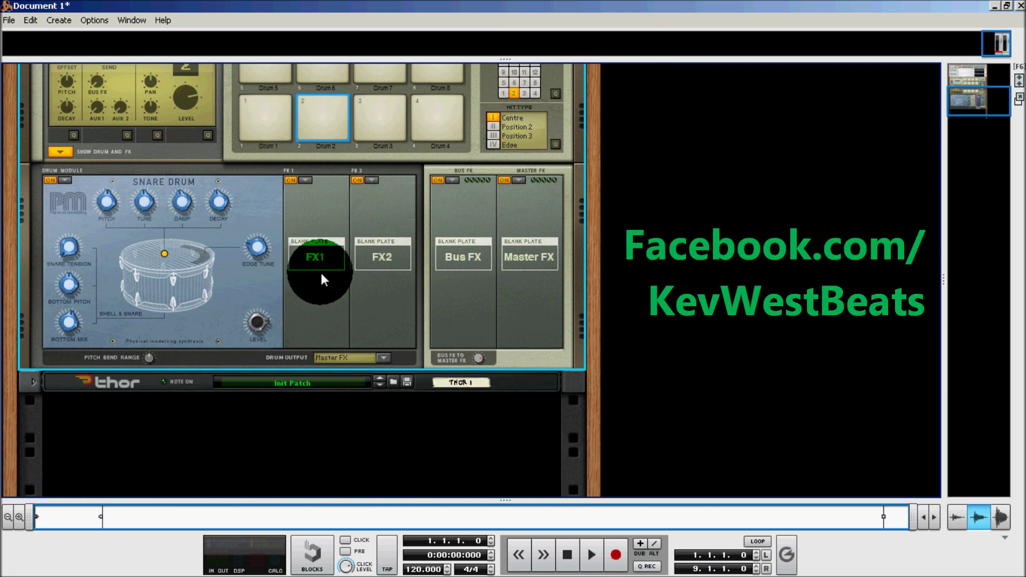
click(359, 356)
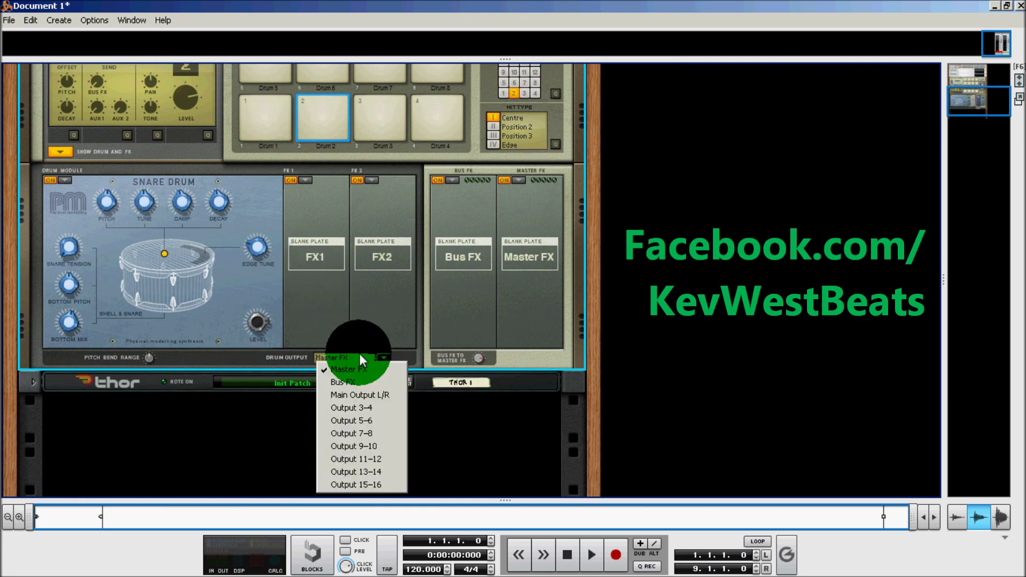
click(361, 408)
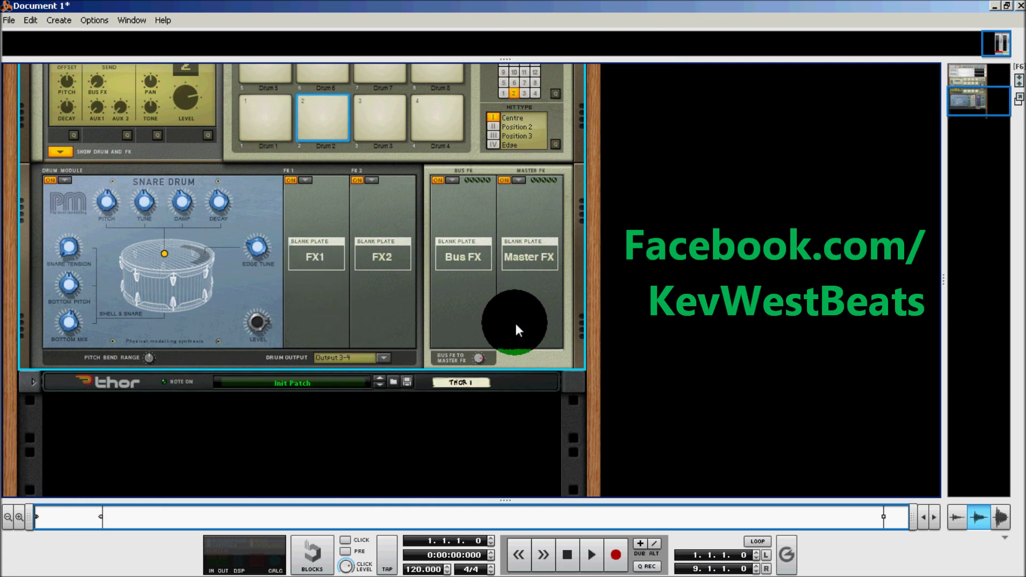
drag(958, 95, 964, 69)
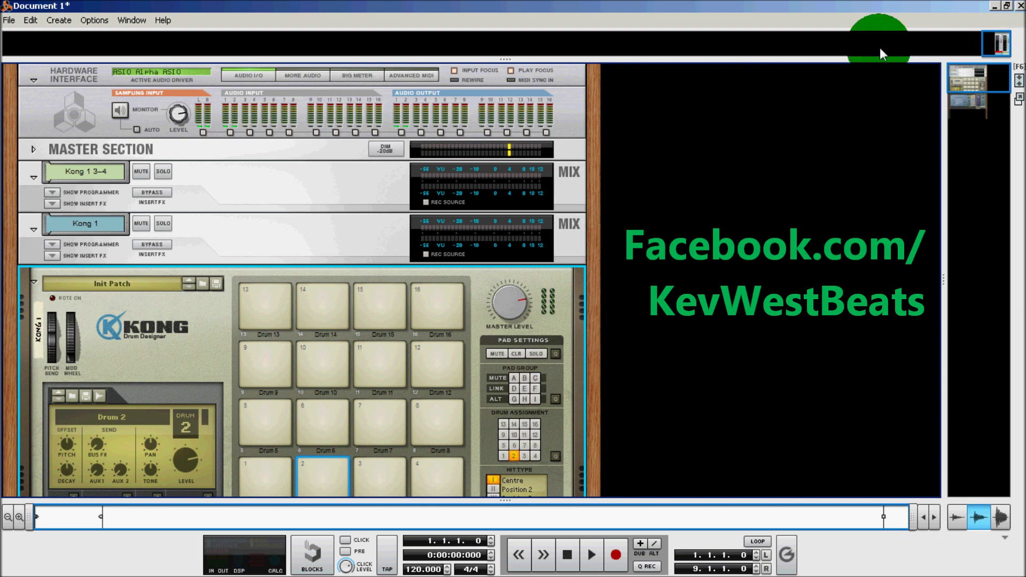
Recheck the snare's drum output list, leaving it on Output 3-4
drag(962, 86, 962, 107)
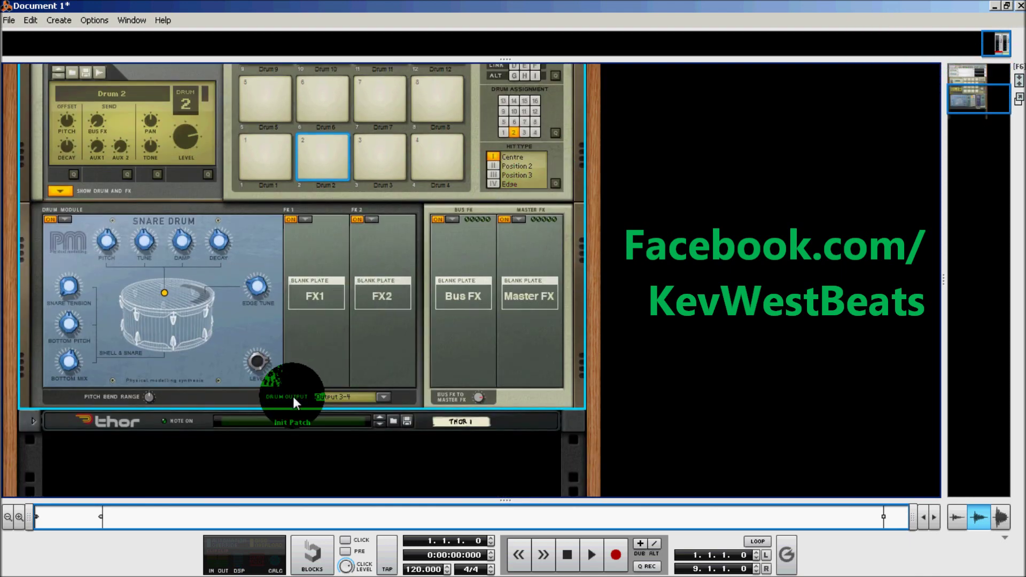
click(326, 397)
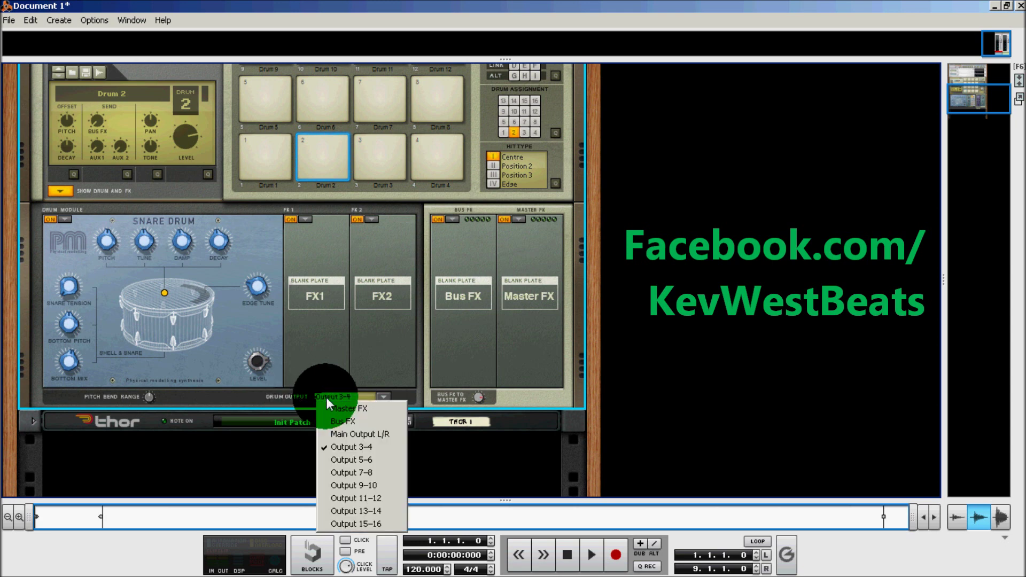
click(625, 374)
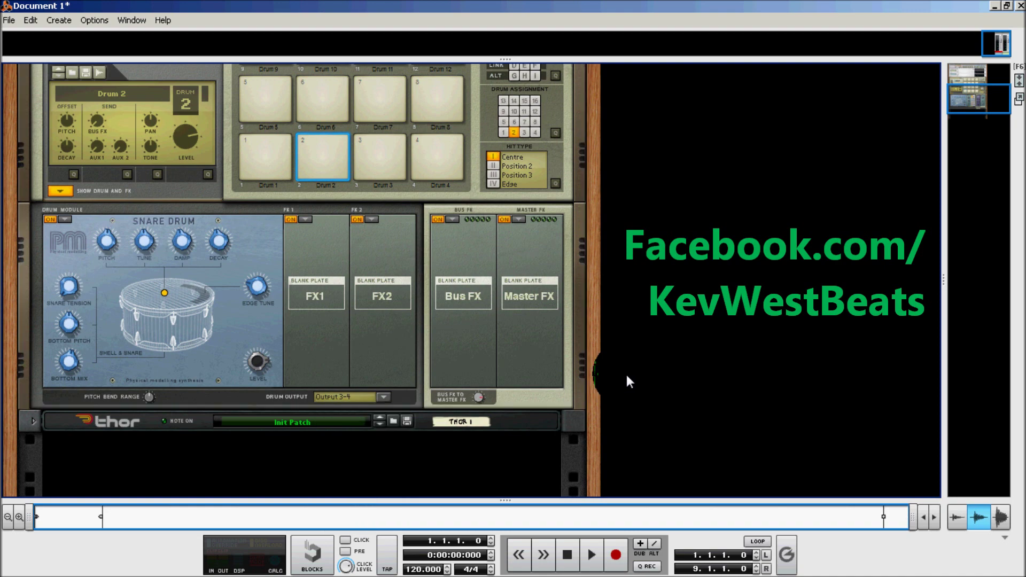
Flip the rack to verify Audio Out 3-4 goes to Kong 1 3-4, then return to the front
key(Tab)
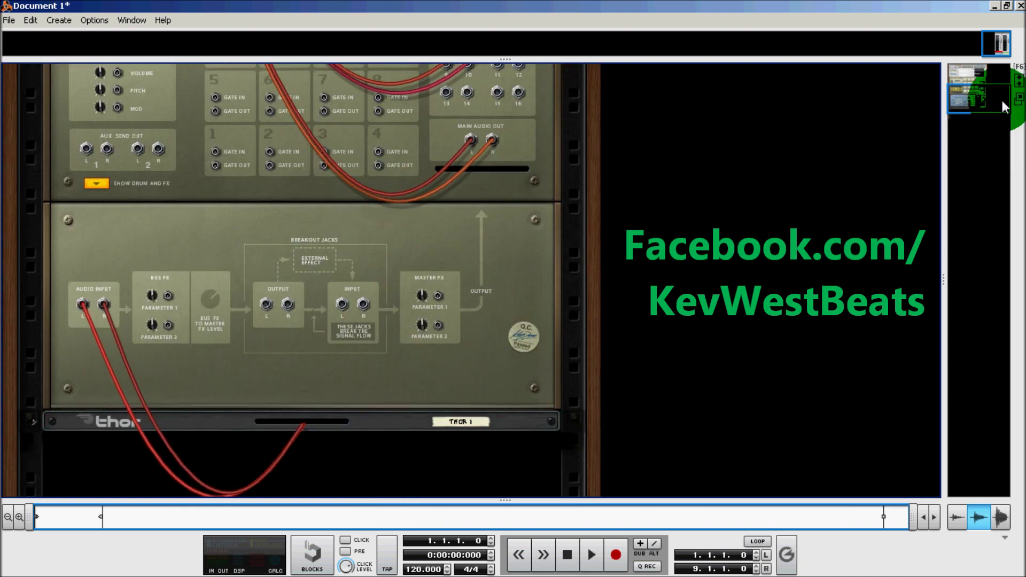
drag(995, 101, 995, 84)
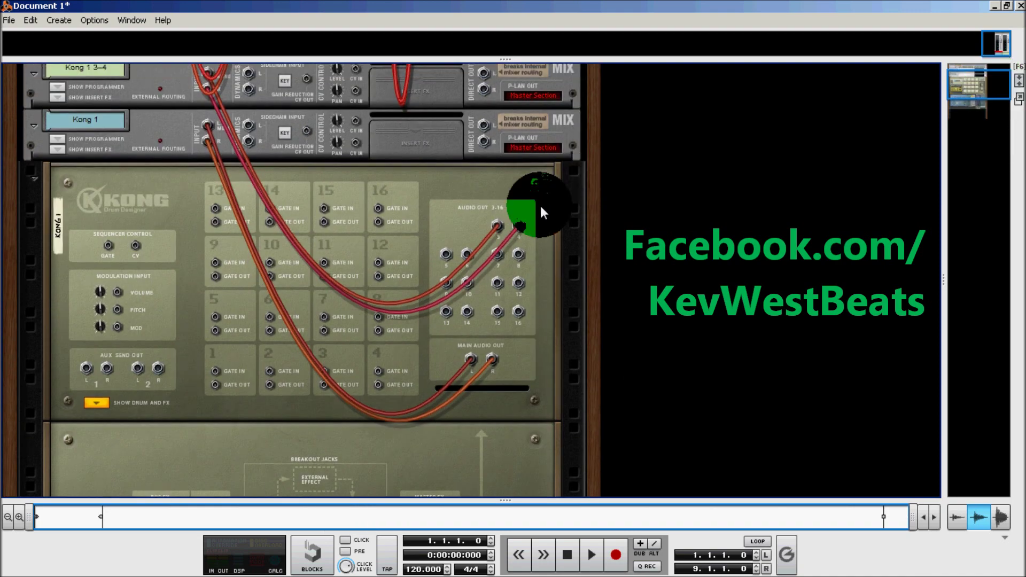
drag(540, 206, 492, 217)
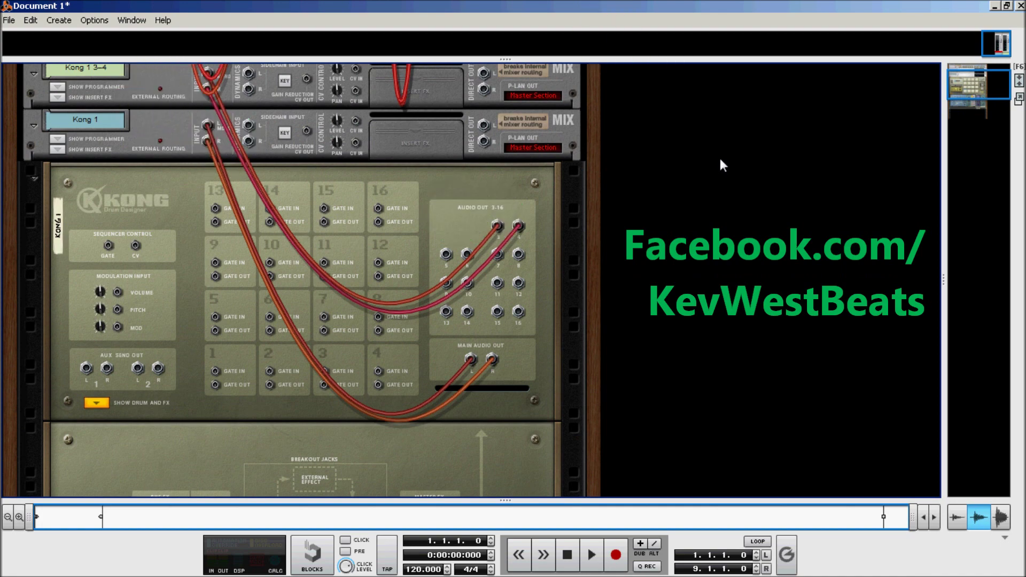
key(Tab)
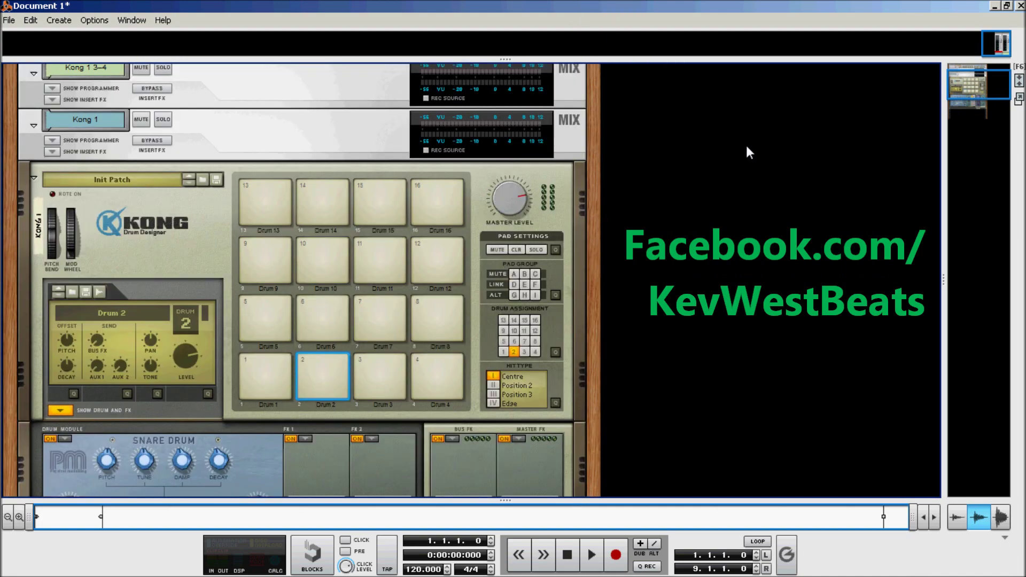
mouse_move(997, 91)
mouse_down()
mouse_move(984, 93)
mouse_move(982, 104)
mouse_up()
Select pad 3 to show Drum 3's blank module, then turn the rack to the back
click(545, 180)
click(380, 224)
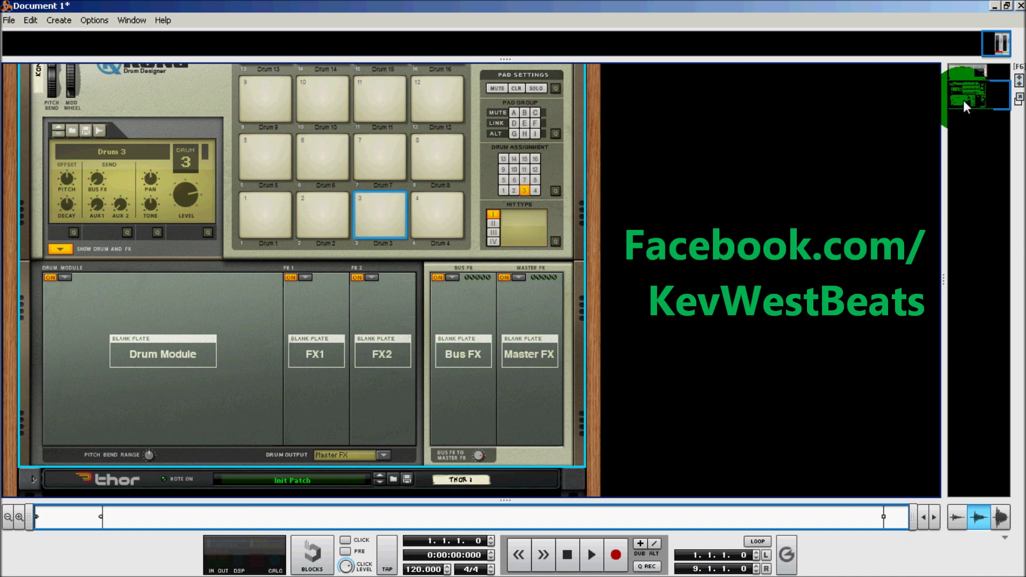
drag(962, 98, 963, 101)
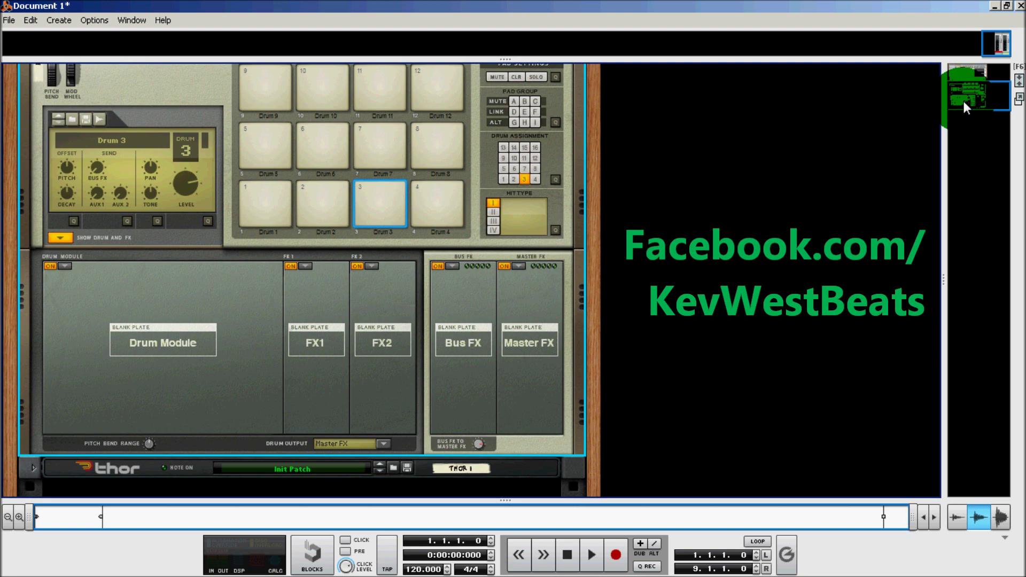
key(Tab)
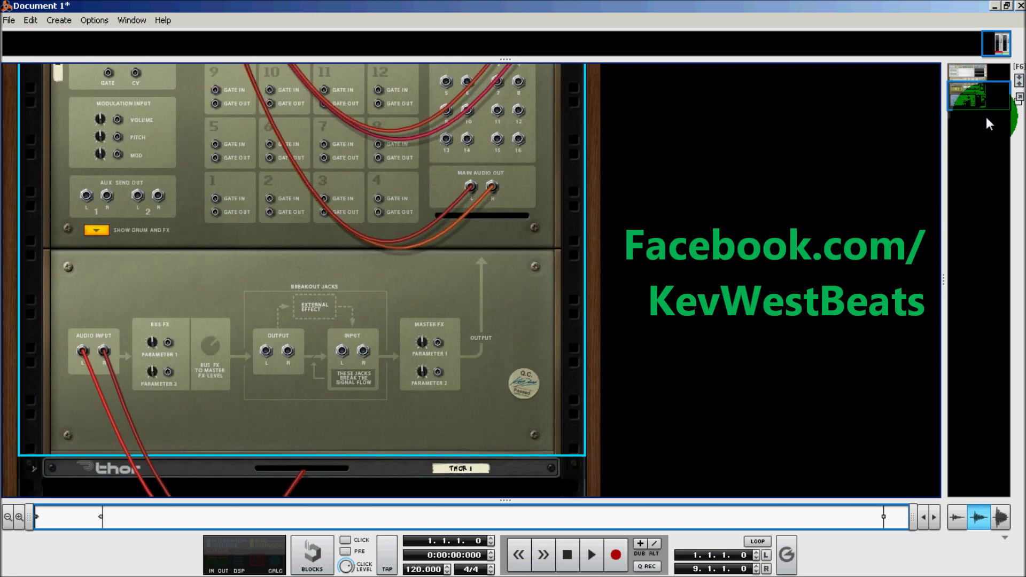
Unfold Thor and cable its Audio Out 1 into Kong's FX Audio Input
click(33, 468)
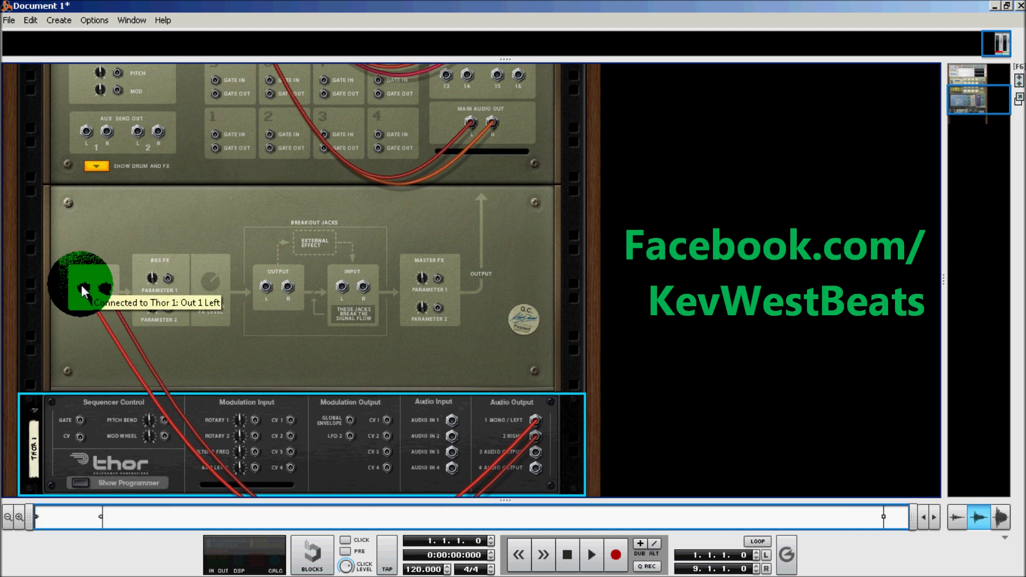
mouse_move(82, 285)
mouse_down()
mouse_move(350, 287)
mouse_move(97, 264)
mouse_move(89, 282)
mouse_up()
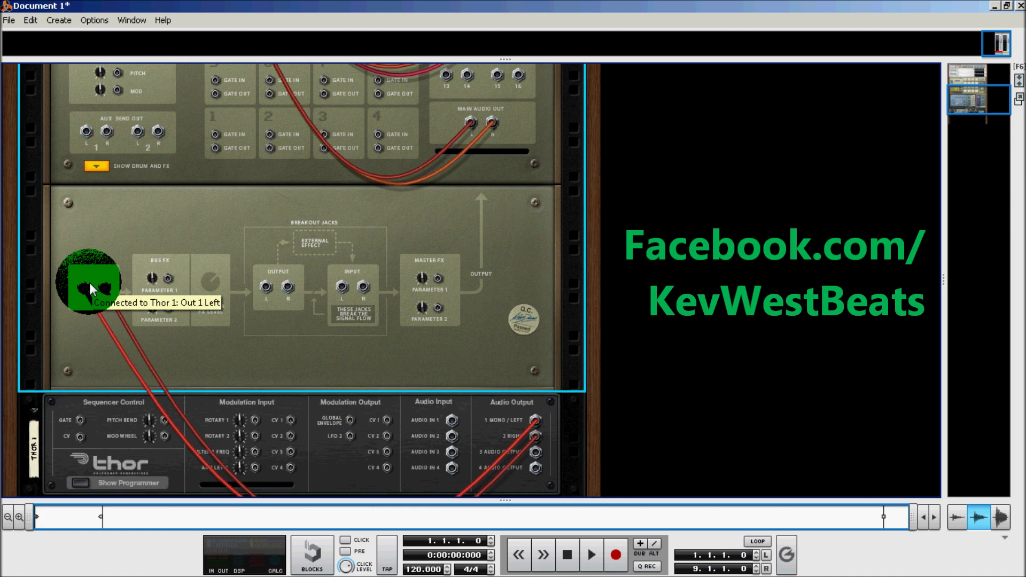
Return to the front panels and load Overdrive / Resonator into Kong's Master FX slot
key(Tab)
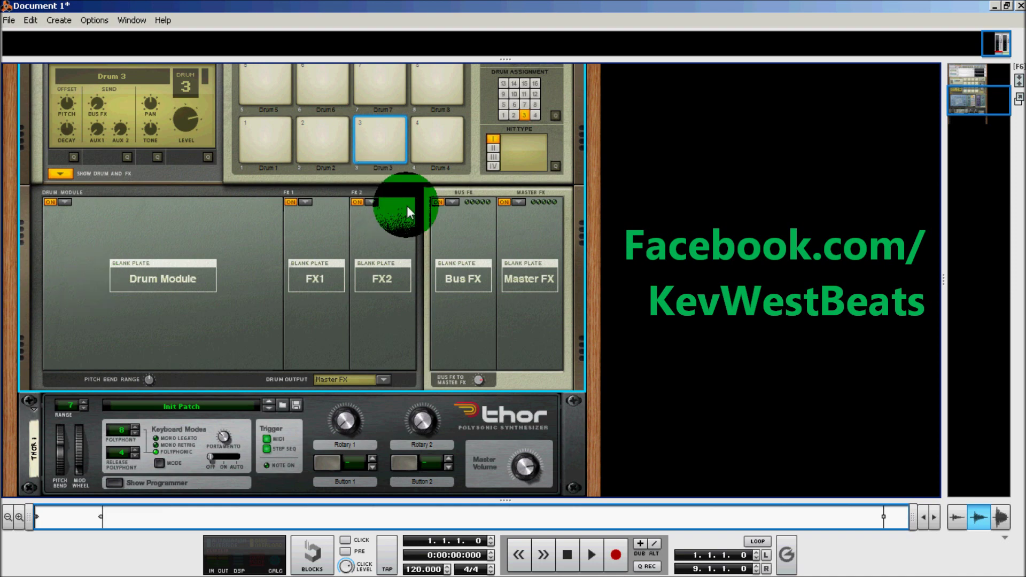
click(519, 202)
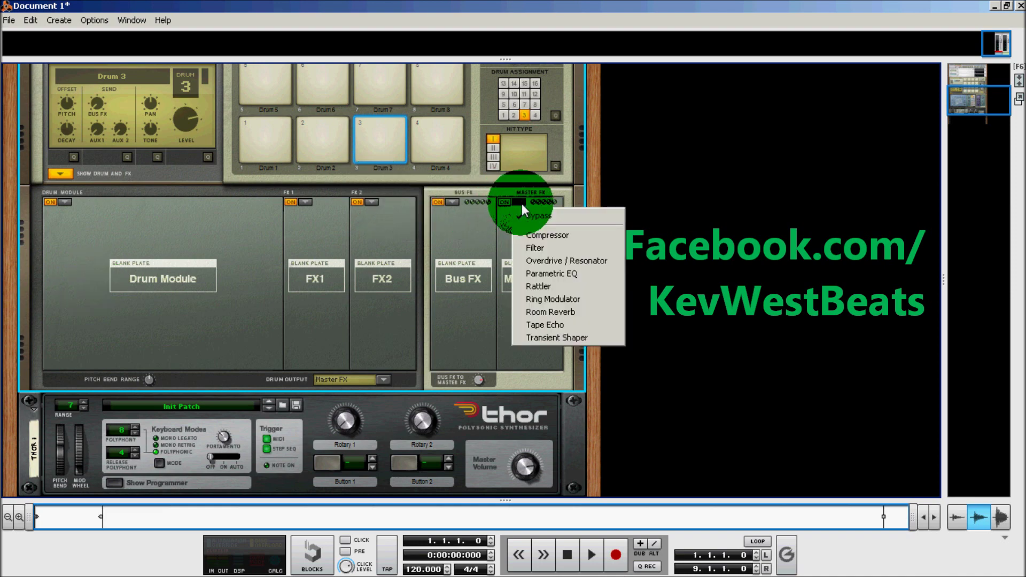
click(539, 260)
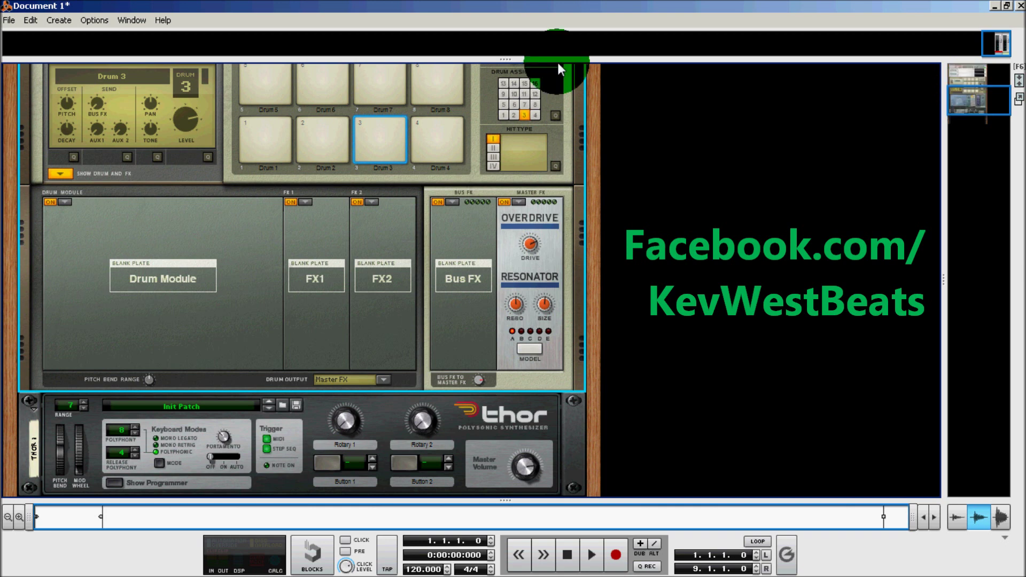
Put a Filter in Drum 1's FX1 slot and raise its Frequency
click(259, 141)
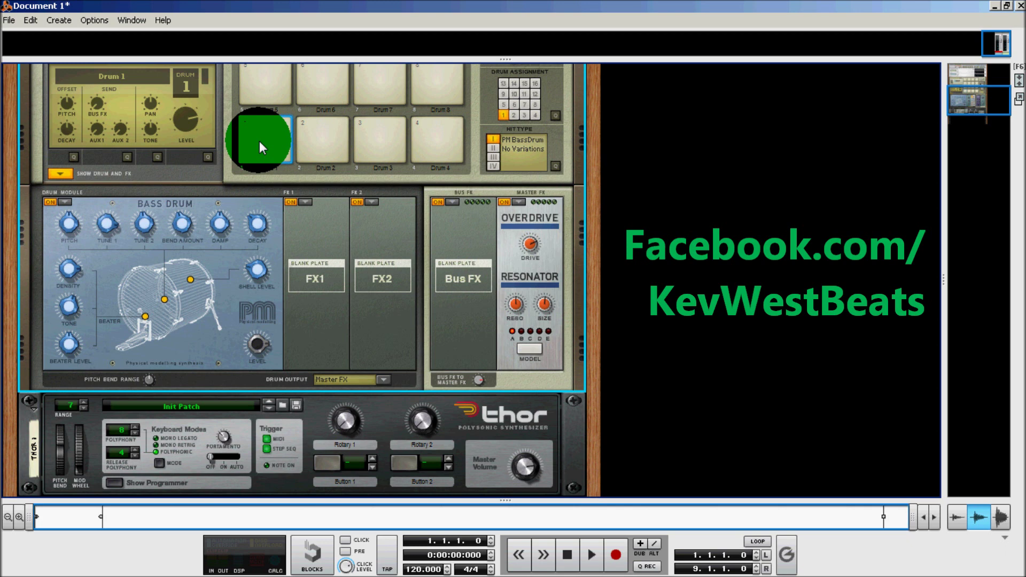
click(305, 203)
drag(304, 202, 300, 297)
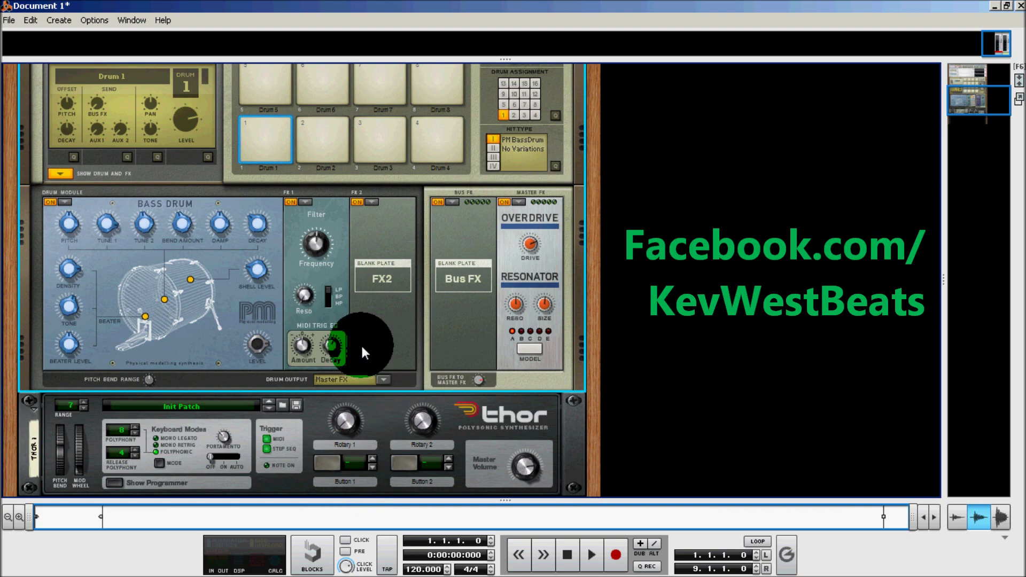
drag(319, 248, 319, 202)
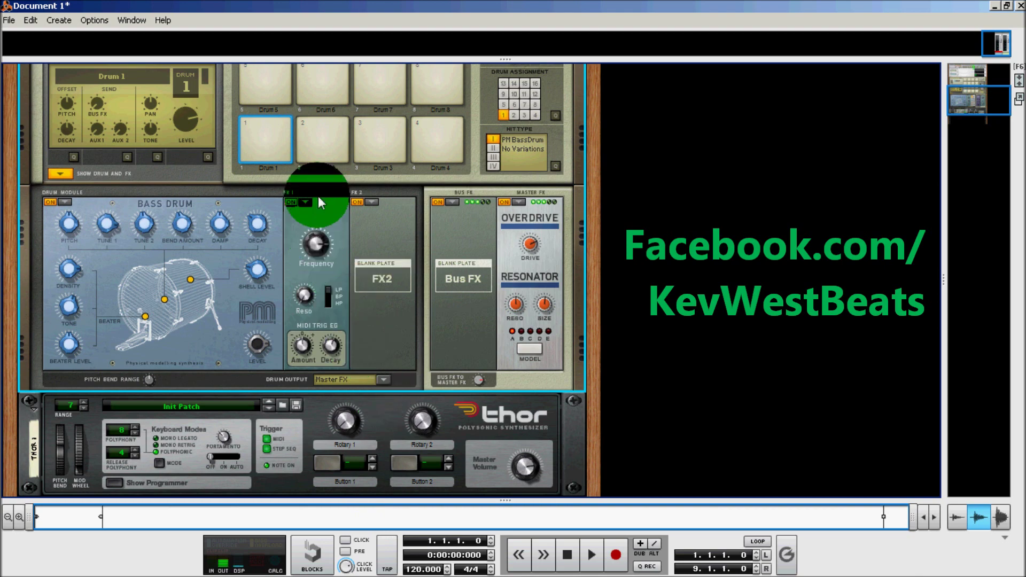
scroll(318, 196, up, 3)
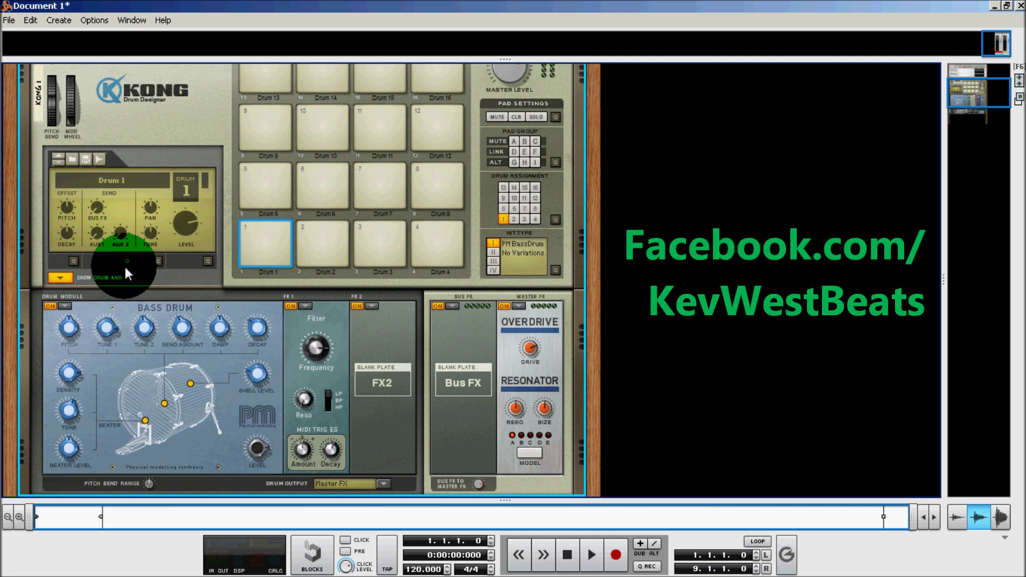
Select pad 2 to show the snare's Output 3-4 setting and empty effect slots
mouse_move(99, 236)
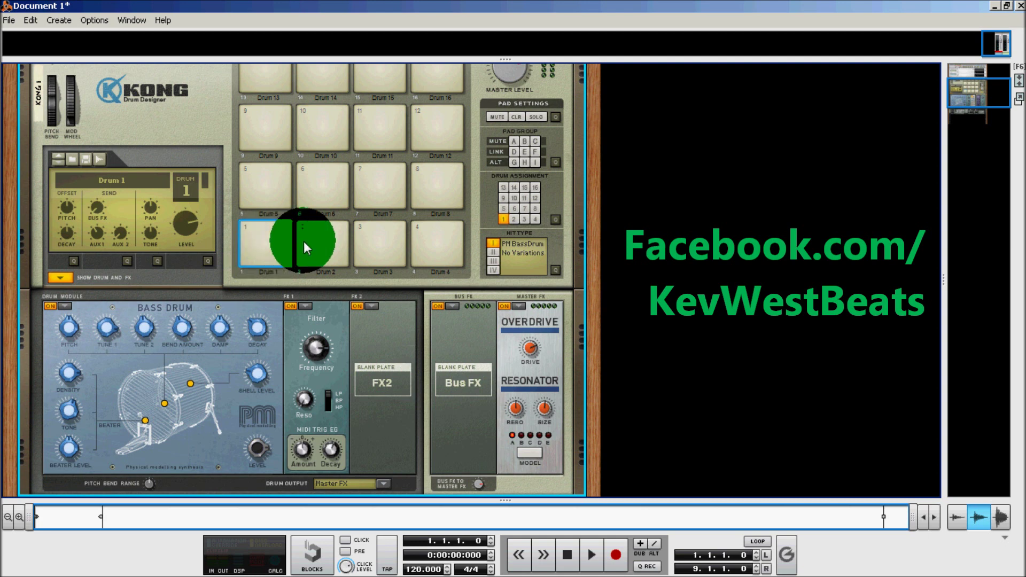
click(319, 240)
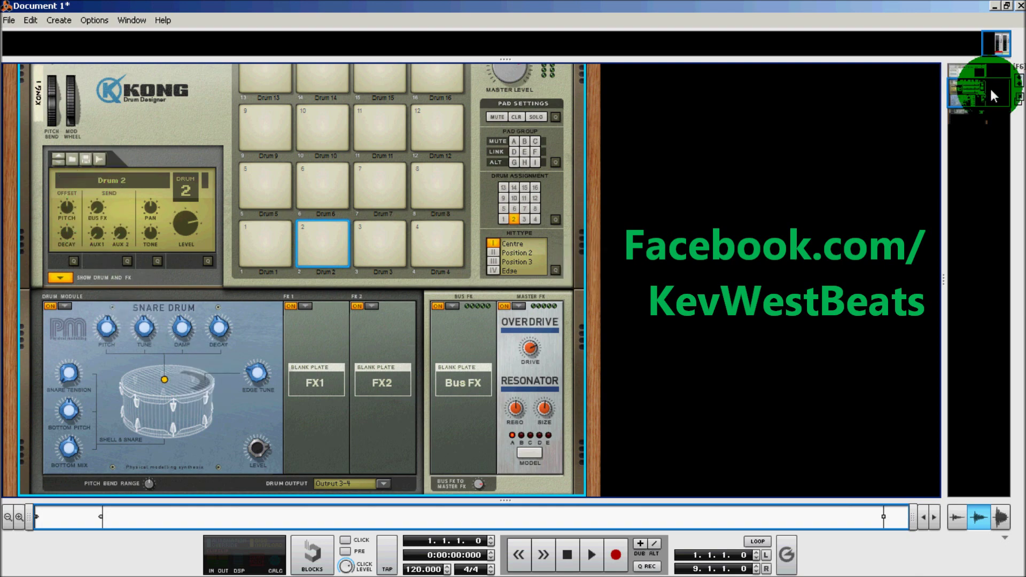
drag(990, 86, 990, 77)
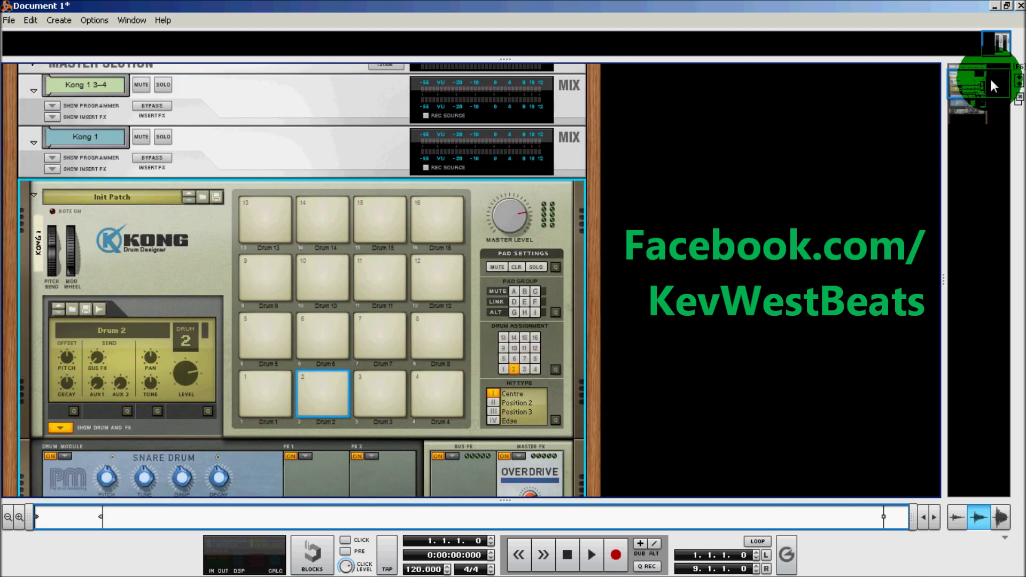